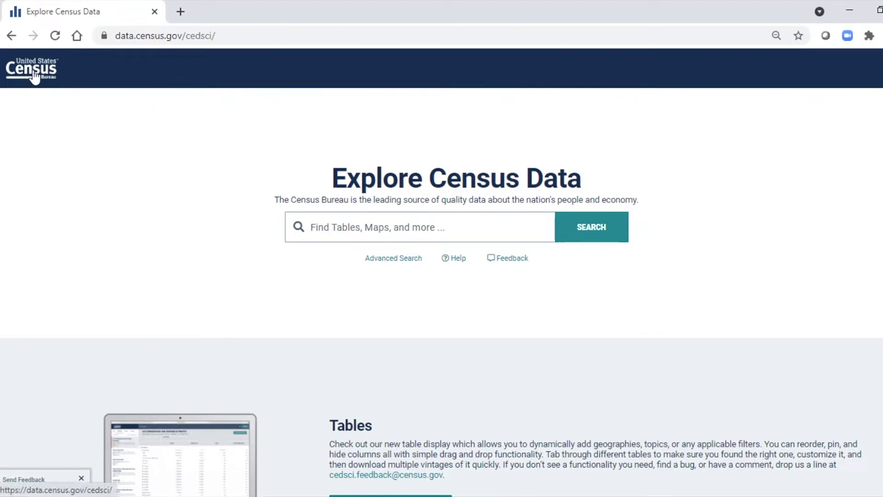
Step: Open Advanced Search and choose County Subdivision as the geography level
{"action": "left_click", "coordinate": [389, 258]}
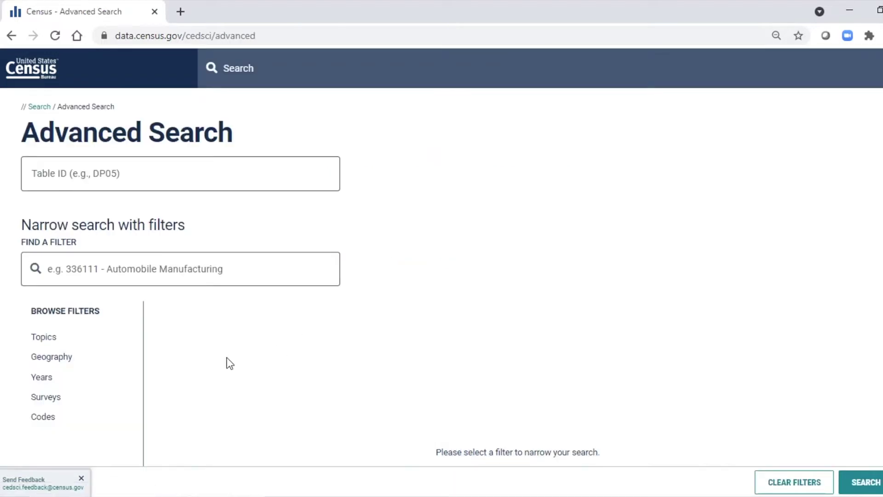
{"action": "left_click", "coordinate": [58, 362]}
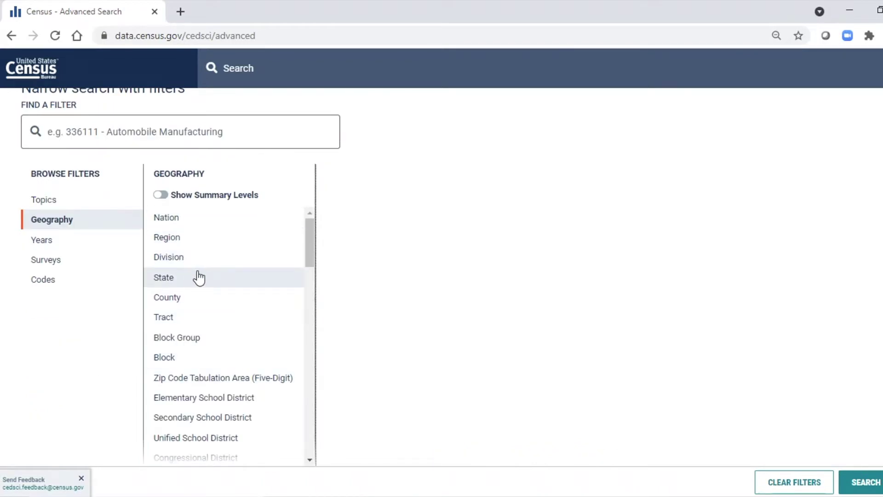
{"action": "scroll", "coordinate": [199, 278], "scroll_direction": "down", "scroll_amount": 3}
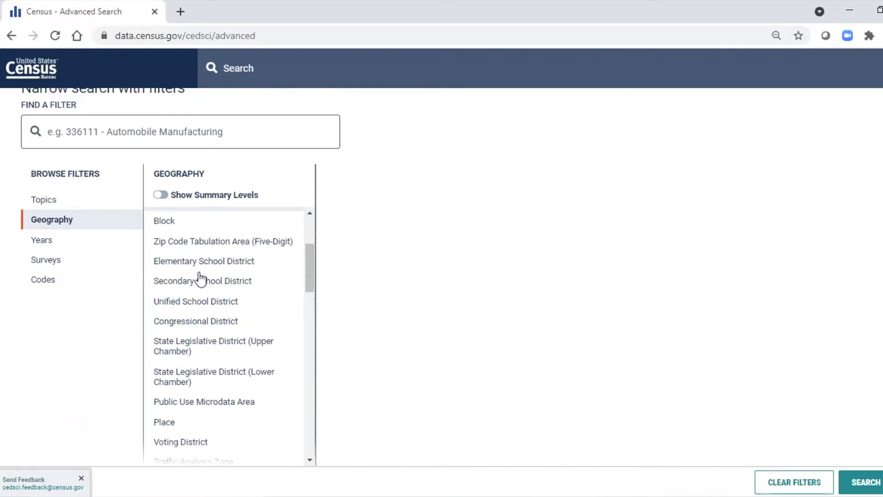
{"action": "scroll", "coordinate": [199, 278], "scroll_direction": "down", "scroll_amount": 2}
{"action": "scroll", "coordinate": [200, 279], "scroll_direction": "down", "scroll_amount": 2}
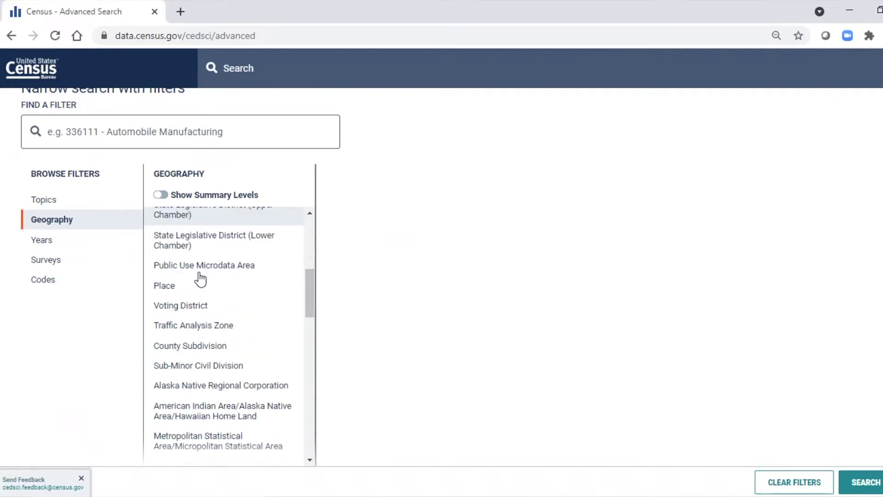
{"action": "left_click", "coordinate": [183, 354]}
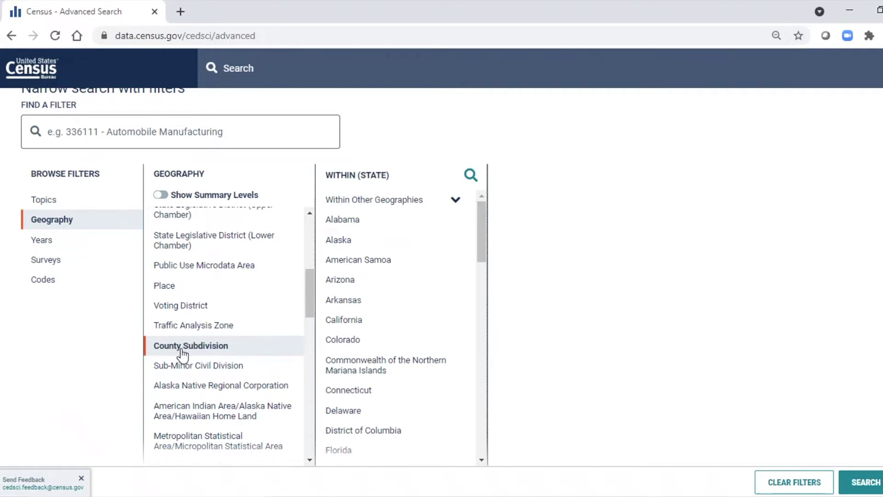
Step: Limit the county subdivisions to those within New York state
{"action": "left_click", "coordinate": [481, 368]}
{"action": "left_click", "coordinate": [483, 366]}
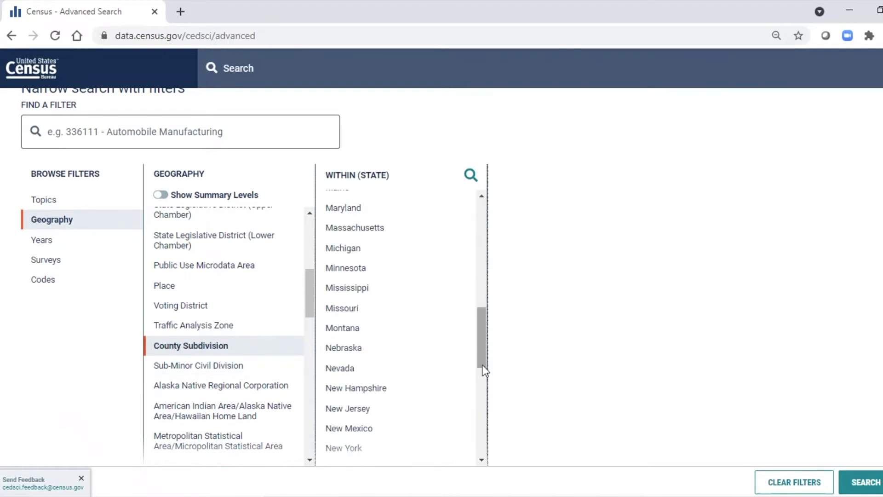
{"action": "left_click_drag", "start_coordinate": [483, 378], "coordinate": [477, 414]}
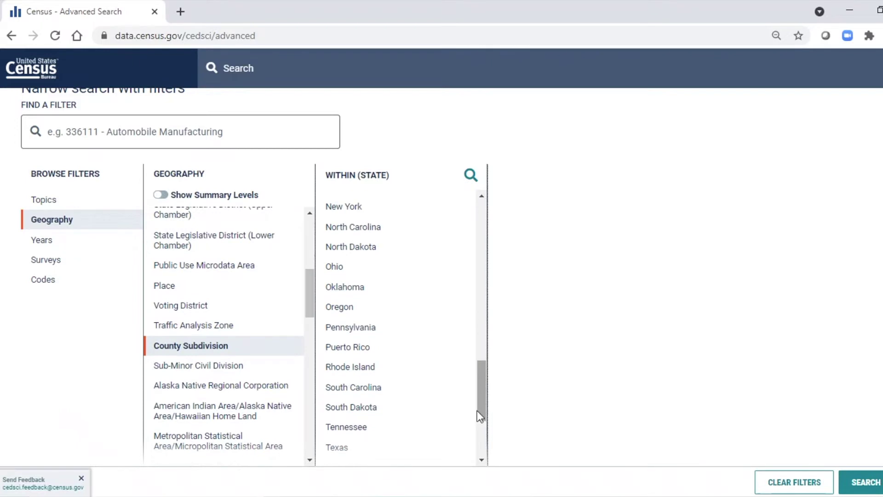
{"action": "left_click", "coordinate": [341, 208]}
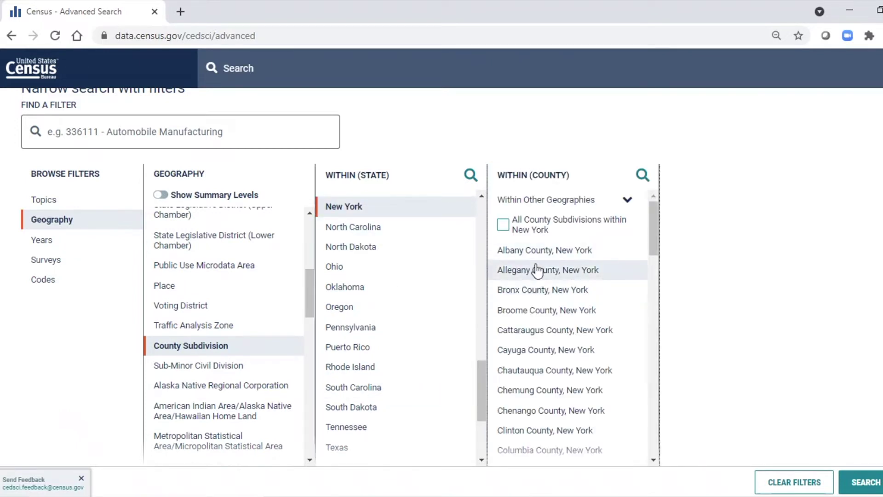
Step: Check All County Subdivisions for Albany County and Schenectady County, then run the search
{"action": "left_click", "coordinate": [517, 252]}
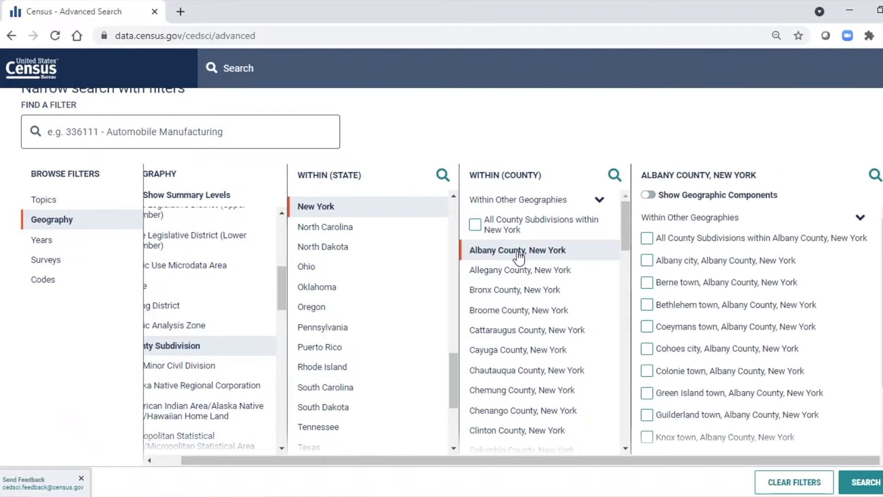
{"action": "left_click", "coordinate": [648, 239]}
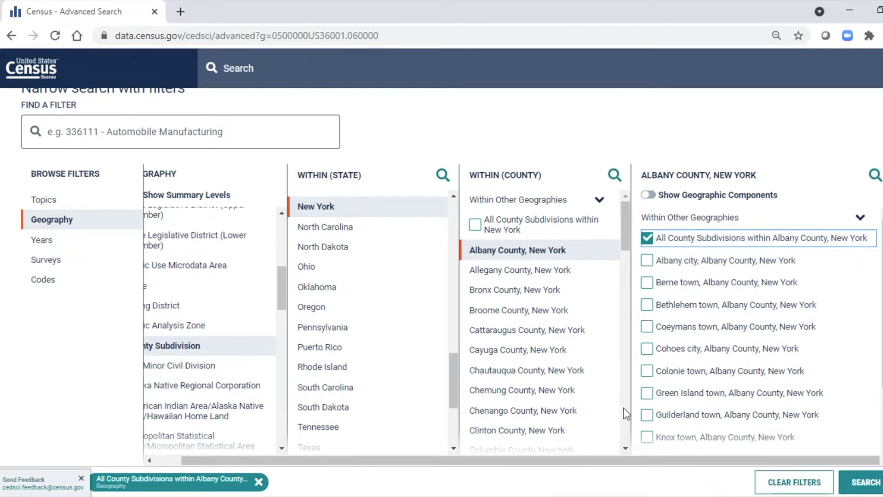
{"action": "scroll", "coordinate": [626, 414], "scroll_direction": "down", "scroll_amount": 15}
{"action": "scroll", "coordinate": [626, 416], "scroll_direction": "down", "scroll_amount": 1}
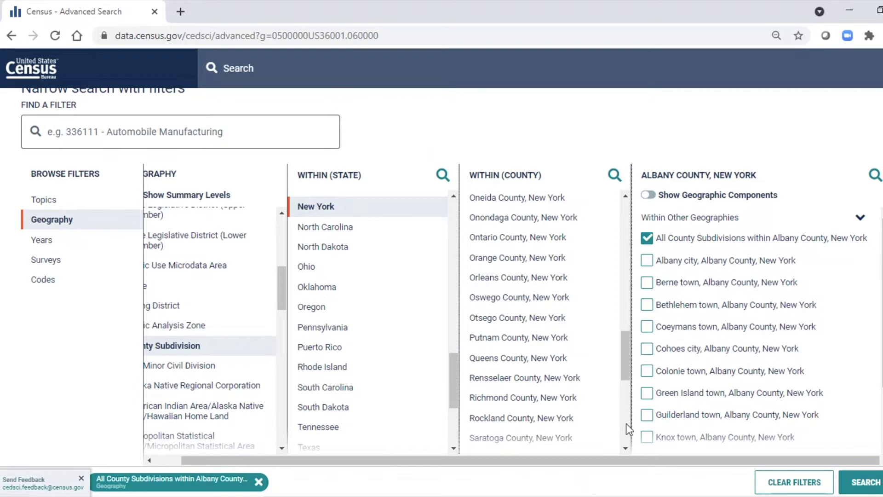
{"action": "scroll", "coordinate": [628, 418], "scroll_direction": "down", "scroll_amount": 5}
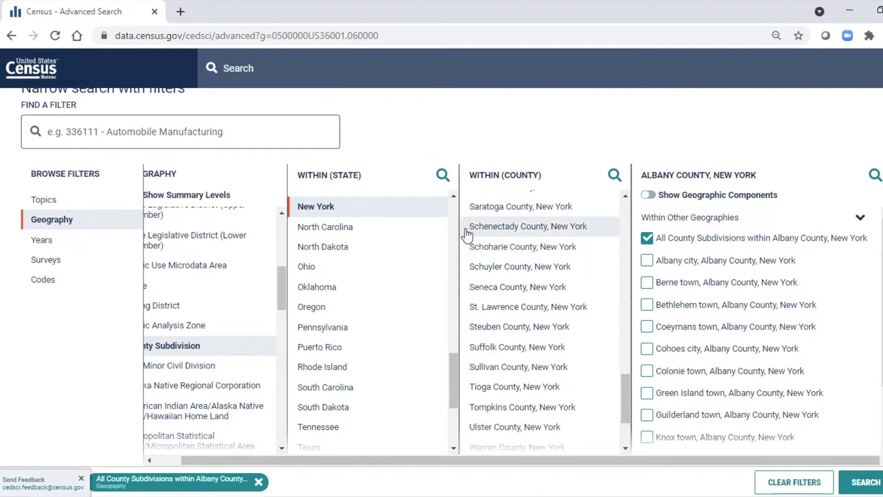
{"action": "left_click", "coordinate": [481, 232]}
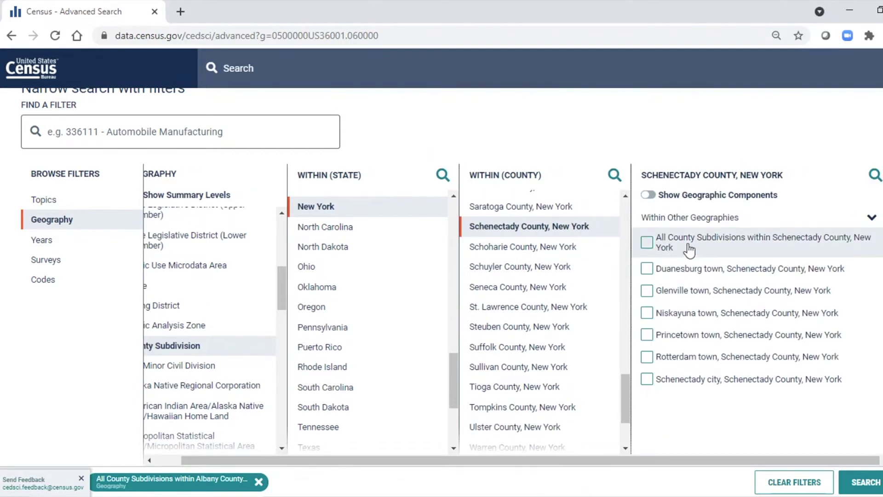
{"action": "left_click", "coordinate": [673, 244]}
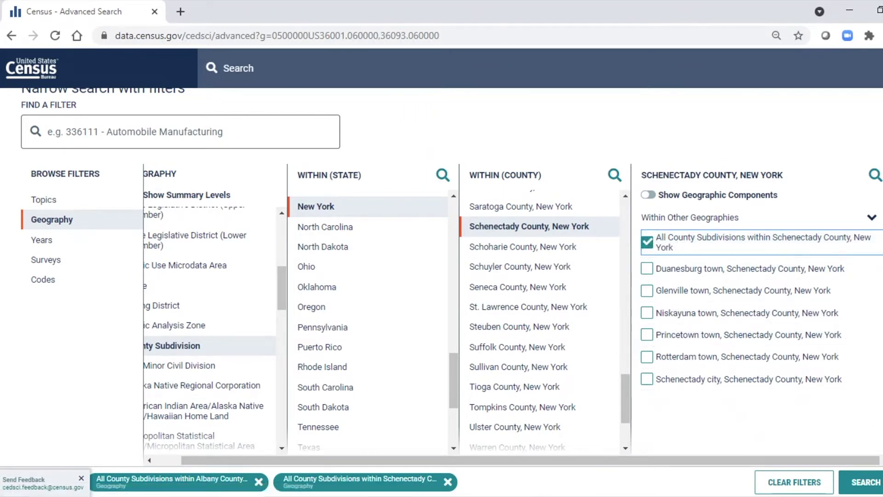
{"action": "left_click", "coordinate": [862, 489]}
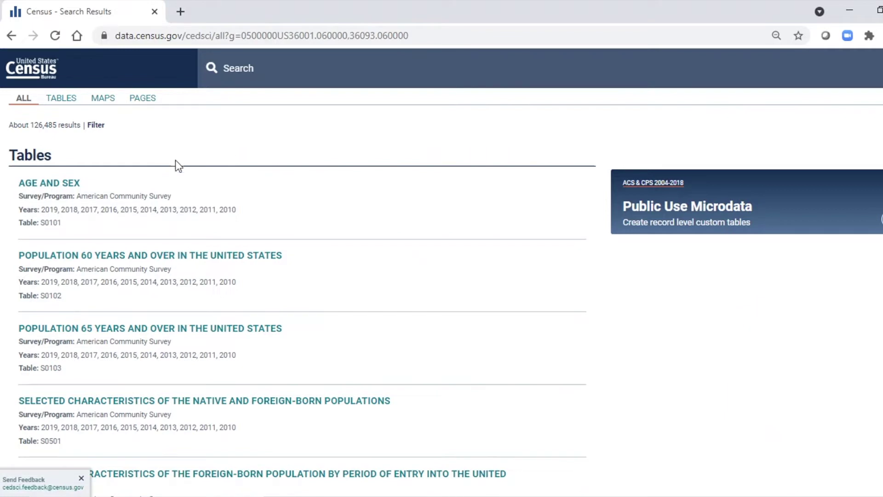
Step: Show the results on the map and zoom into Albany and Schenectady counties
{"action": "left_click", "coordinate": [98, 100]}
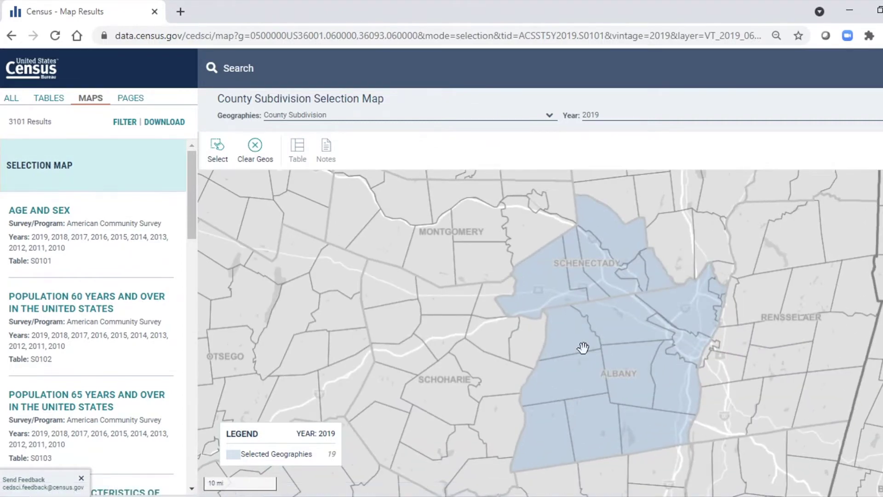
{"action": "scroll", "coordinate": [766, 354], "scroll_direction": "up", "scroll_amount": 2}
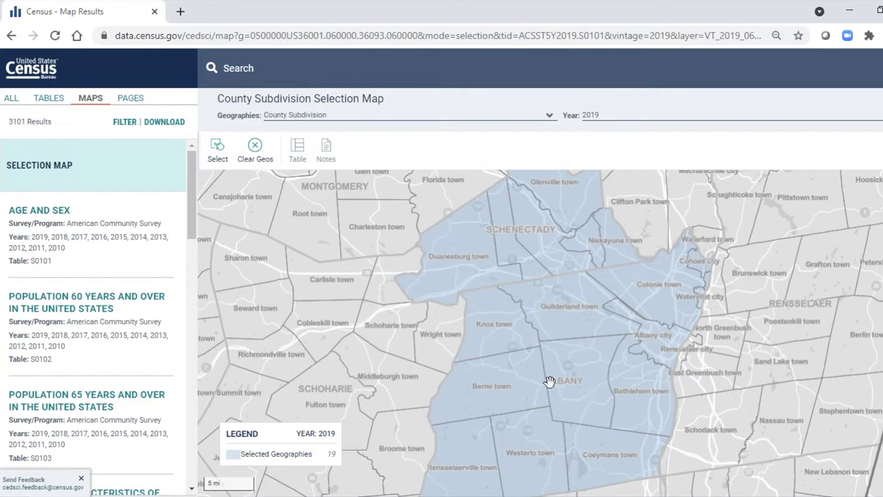
{"action": "scroll", "coordinate": [758, 375], "scroll_direction": "up", "scroll_amount": 1}
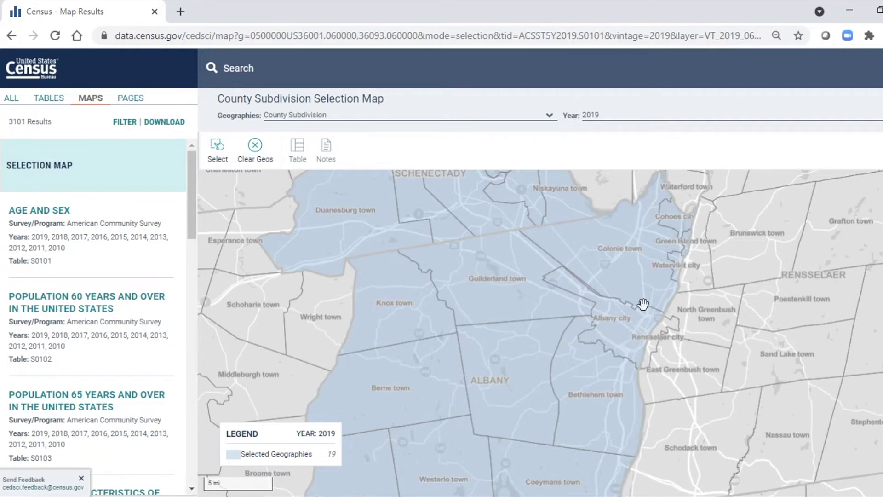
Step: Check the 19 subdivisions on the map, then open AGE AND SEX (S0101) total population as a table
{"action": "scroll", "coordinate": [643, 299], "scroll_direction": "up", "scroll_amount": 2}
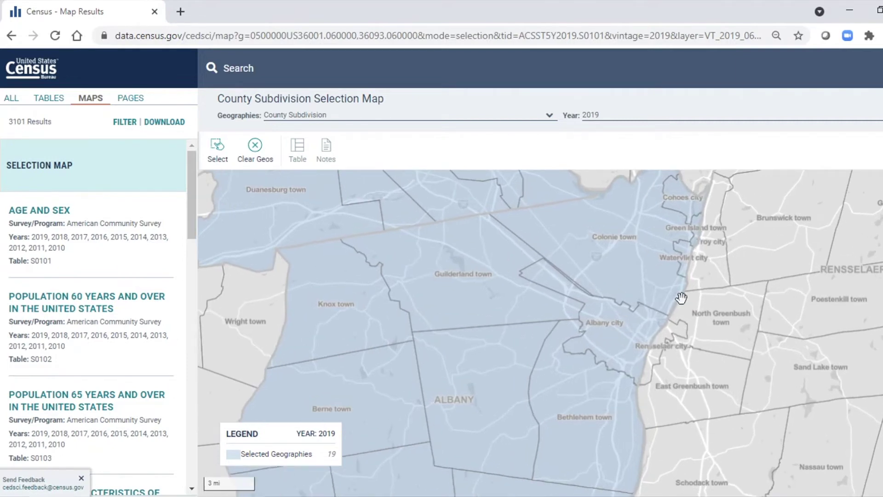
{"action": "scroll", "coordinate": [673, 286], "scroll_direction": "up", "scroll_amount": 1}
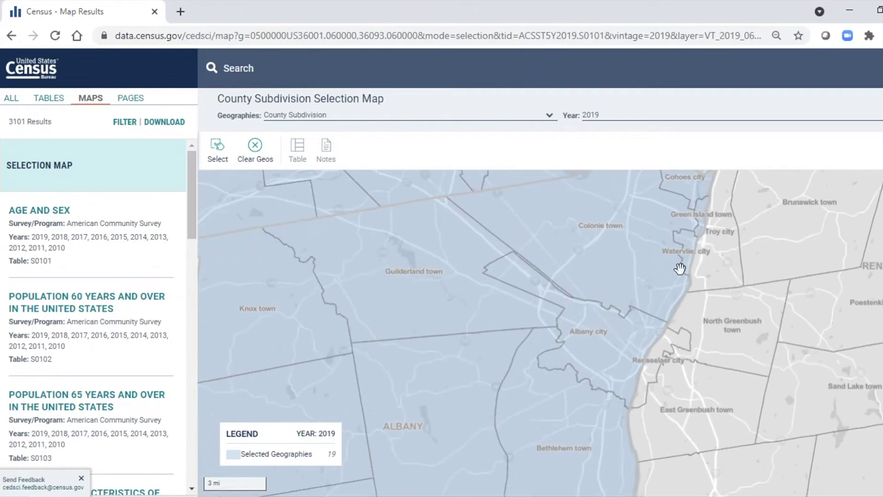
{"action": "scroll", "coordinate": [606, 276], "scroll_direction": "down", "scroll_amount": 1}
{"action": "left_click_drag", "start_coordinate": [517, 245], "coordinate": [552, 319]}
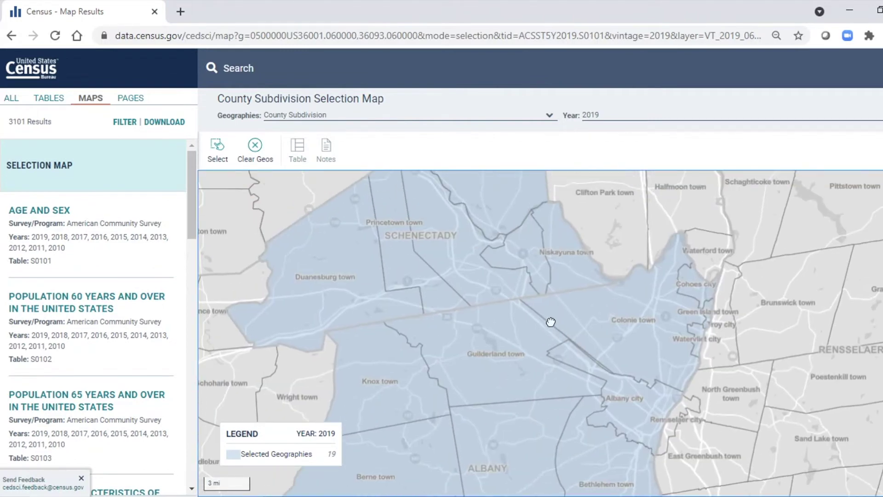
{"action": "scroll", "coordinate": [529, 272], "scroll_direction": "up", "scroll_amount": 1}
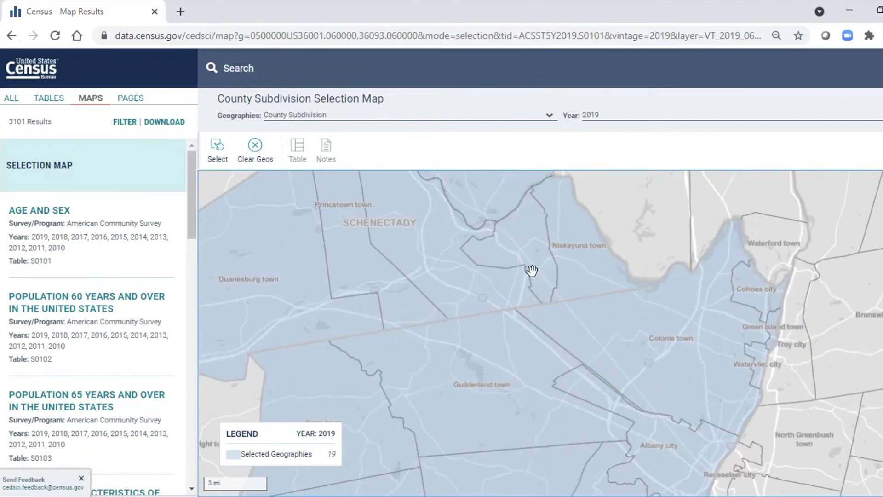
{"action": "scroll", "coordinate": [584, 317], "scroll_direction": "down", "scroll_amount": 1}
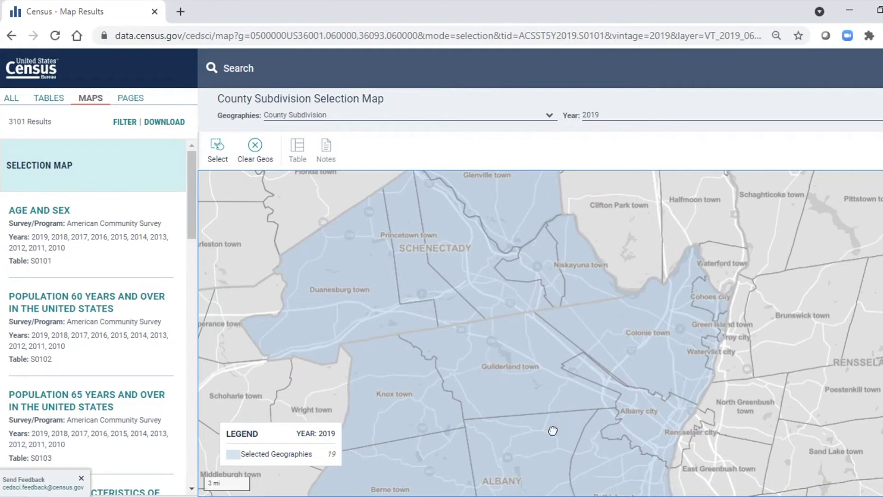
{"action": "left_click_drag", "start_coordinate": [553, 431], "coordinate": [537, 410]}
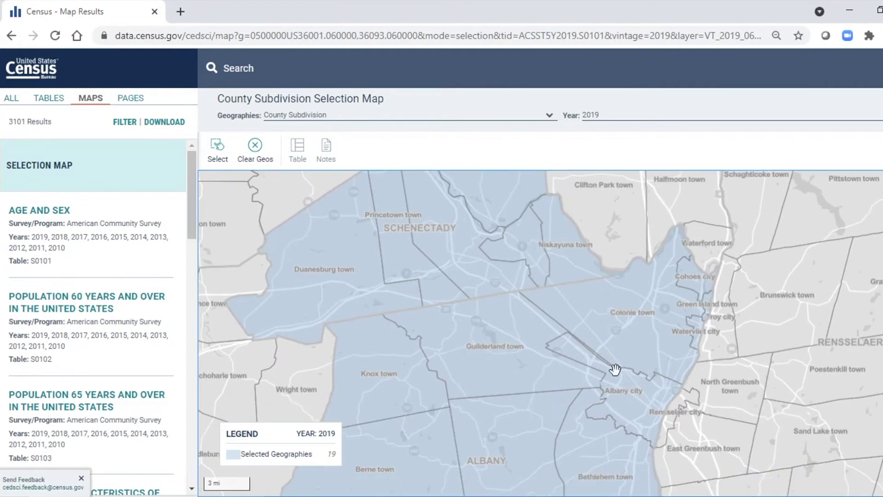
{"action": "scroll", "coordinate": [518, 385], "scroll_direction": "down", "scroll_amount": 1}
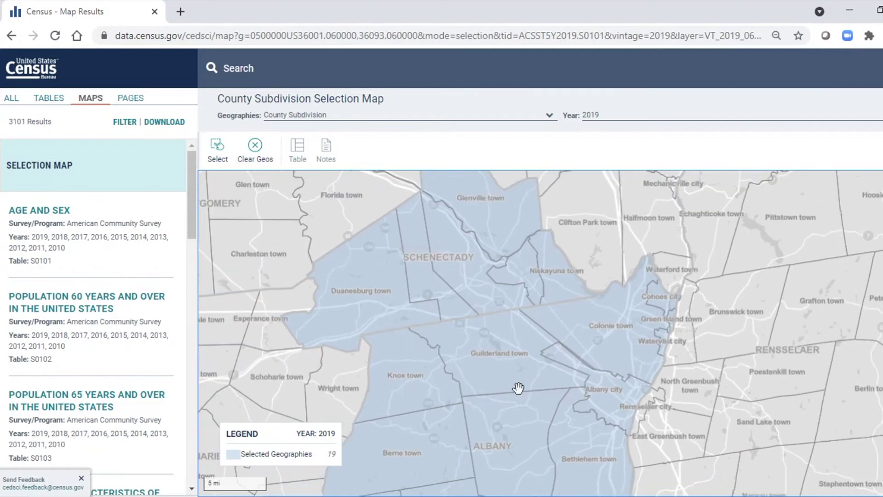
{"action": "left_click_drag", "start_coordinate": [512, 439], "coordinate": [533, 350]}
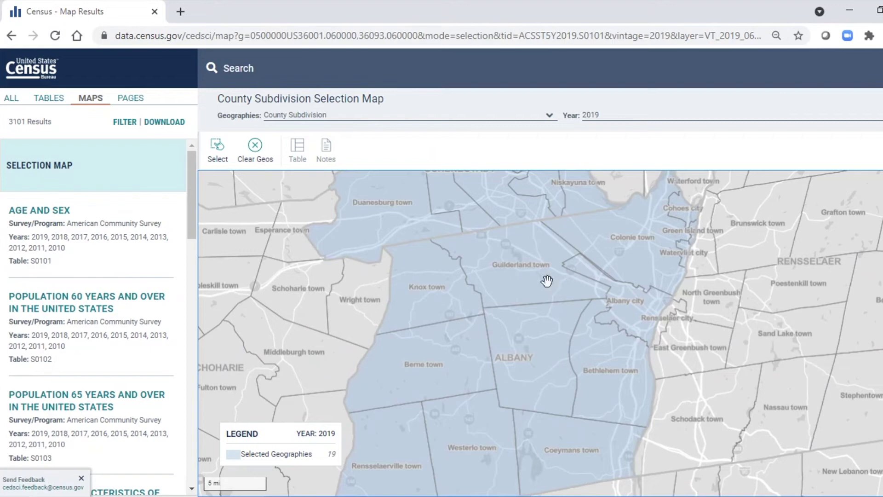
{"action": "left_click", "coordinate": [104, 236]}
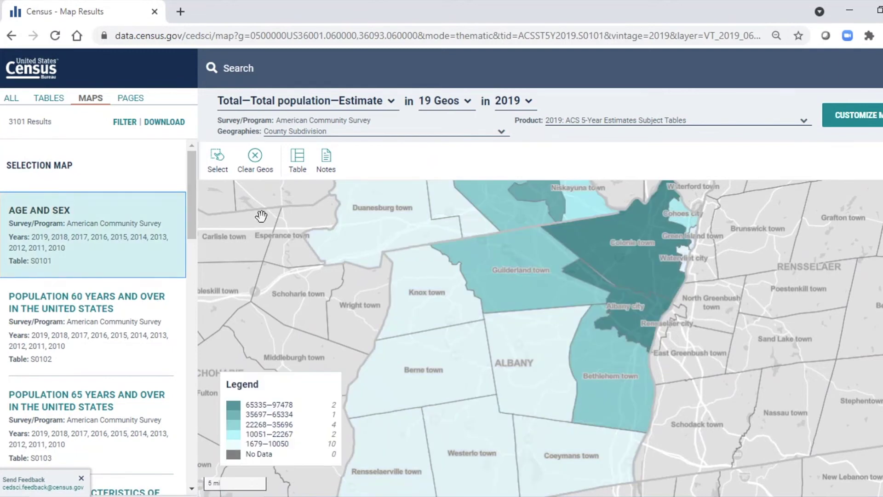
{"action": "left_click", "coordinate": [297, 162]}
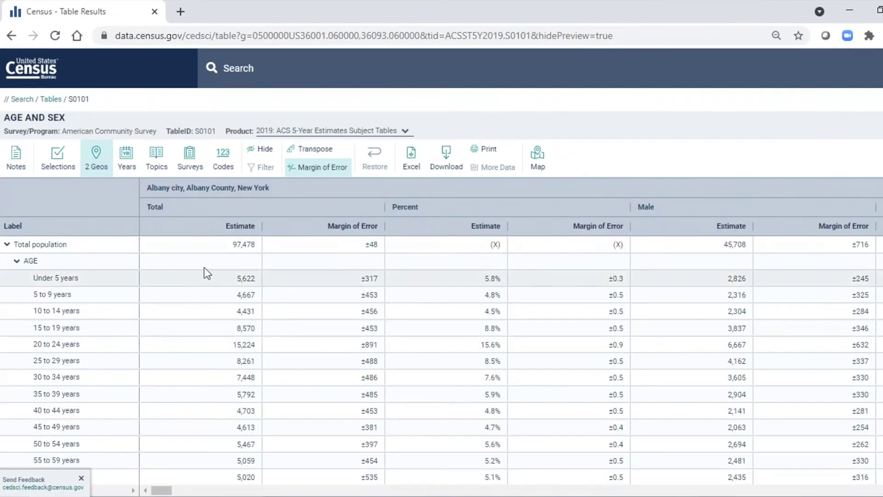
Step: Browse the S0101 rows and Male, Female and town columns, including Berne town's 2,797 total
{"action": "scroll", "coordinate": [101, 358], "scroll_direction": "down", "scroll_amount": 10}
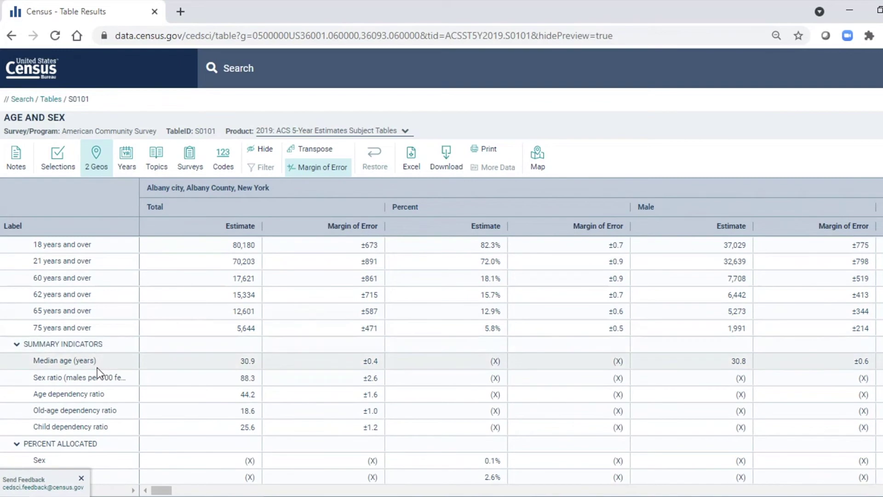
{"action": "scroll", "coordinate": [97, 368], "scroll_direction": "up", "scroll_amount": 10}
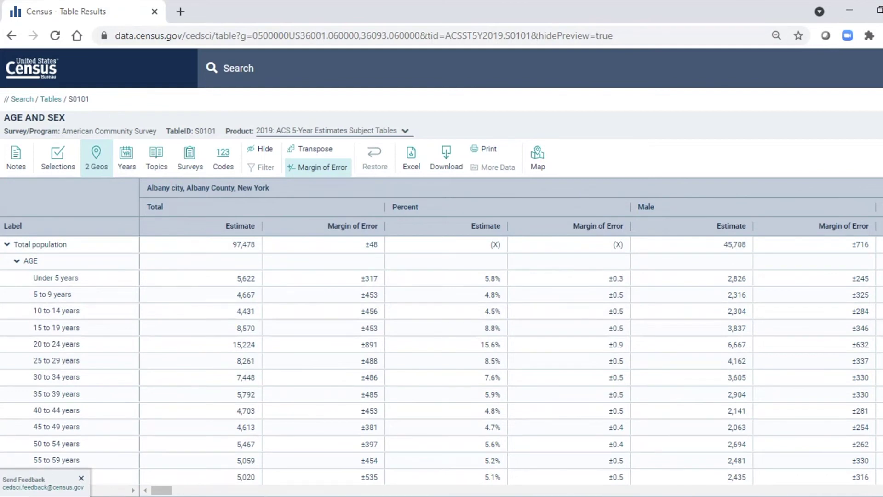
{"action": "scroll", "coordinate": [511, 334], "scroll_direction": "right", "scroll_amount": 1}
{"action": "scroll", "coordinate": [511, 340], "scroll_direction": "right", "scroll_amount": 10}
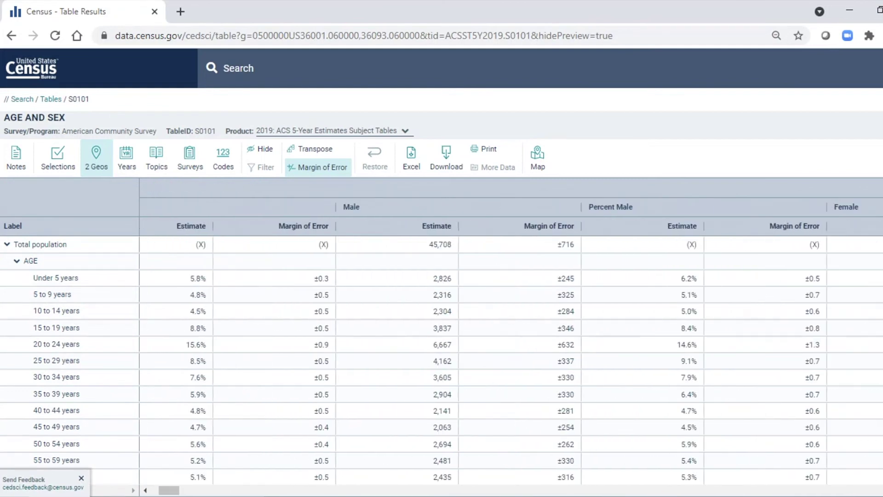
{"action": "scroll", "coordinate": [511, 340], "scroll_direction": "right", "scroll_amount": 10}
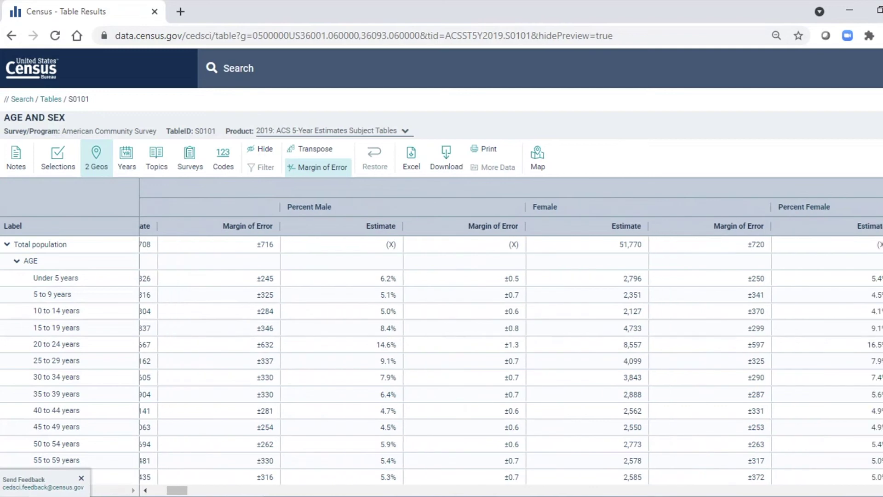
{"action": "scroll", "coordinate": [459, 320], "scroll_direction": "right", "scroll_amount": 7}
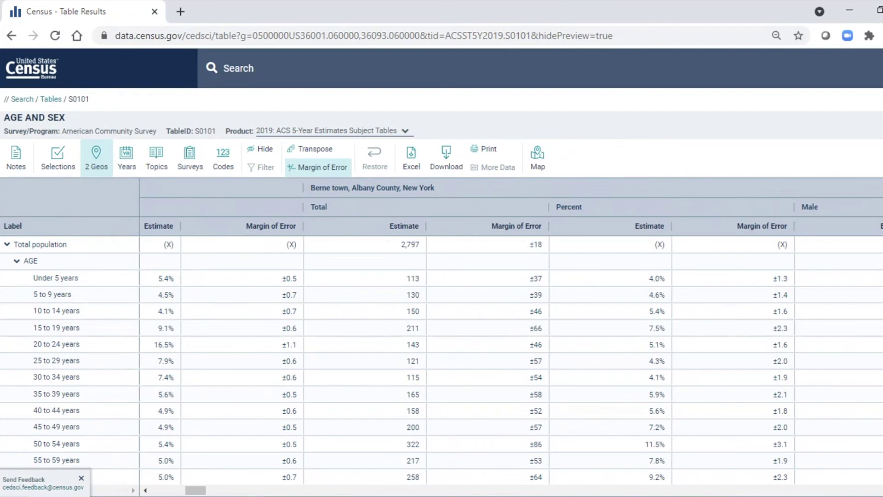
{"action": "scroll", "coordinate": [511, 334], "scroll_direction": "right", "scroll_amount": 14}
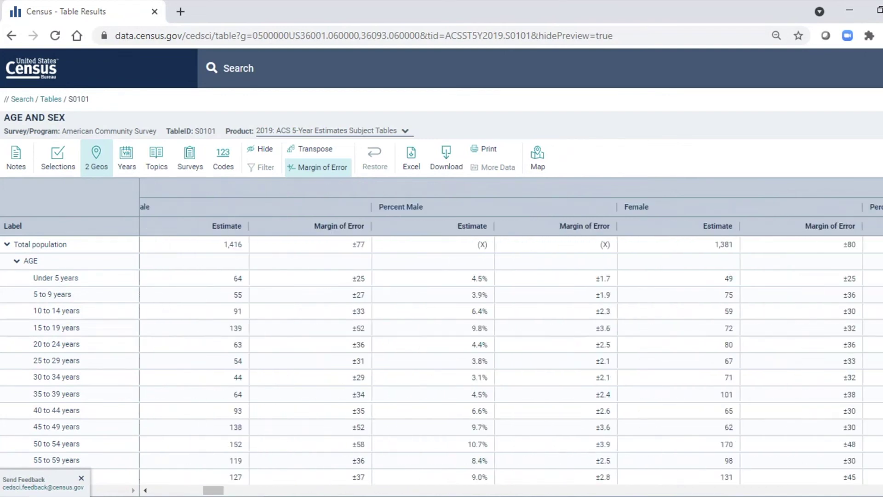
{"action": "scroll", "coordinate": [511, 359], "scroll_direction": "right", "scroll_amount": 2}
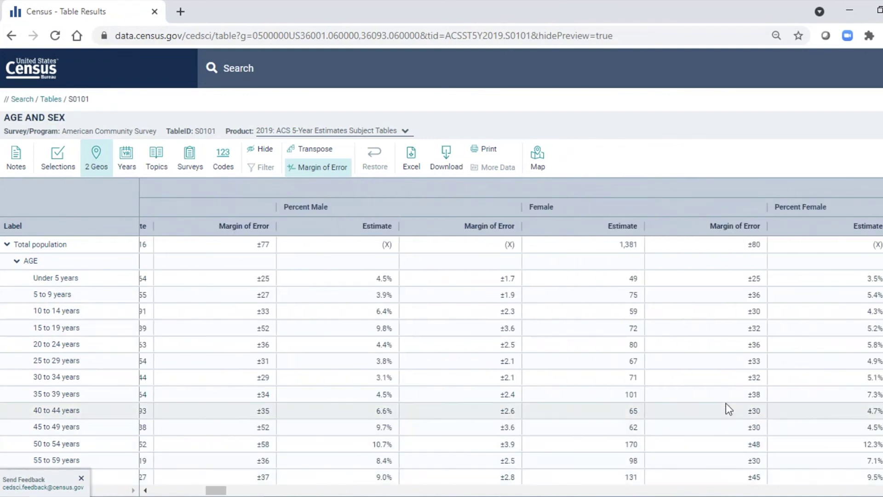